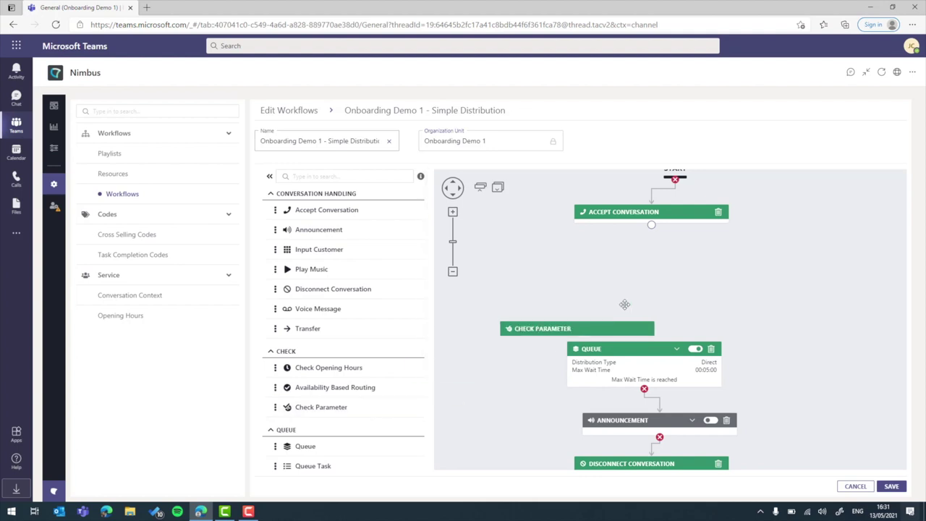
- Place the Check Parameter activity between Accept Conversation and Queue, and connect Accept Conversation's output to it
mouse_move(651, 228)
left_mouse_down()
mouse_move(648, 276)
mouse_move(645, 262)
mouse_move(660, 261)
left_mouse_up()
left_click_drag(552, 322, 630, 289)
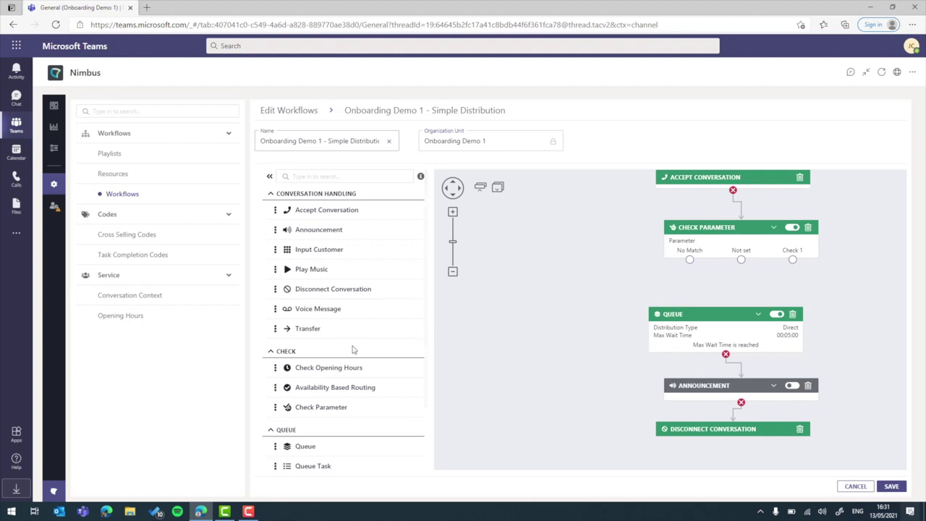
- Add a Transfer activity beside the Queue and set its target service to JC Helpdesk Example
left_click_drag(335, 337, 539, 319)
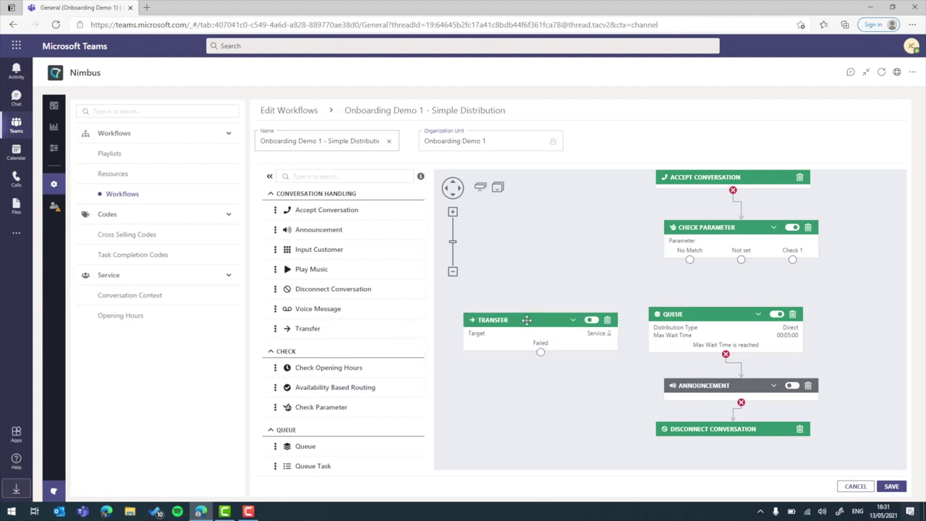
left_click(572, 322)
left_click(600, 379)
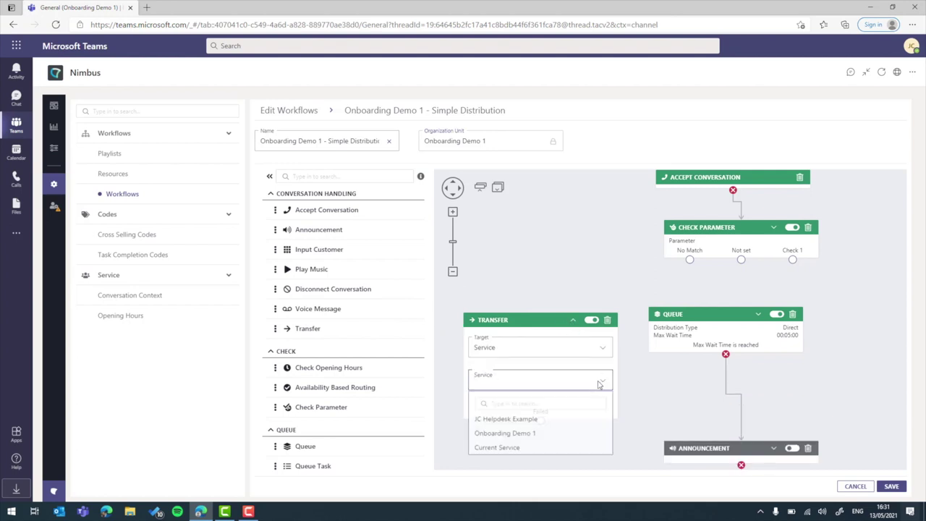
left_click(550, 421)
left_click(572, 320)
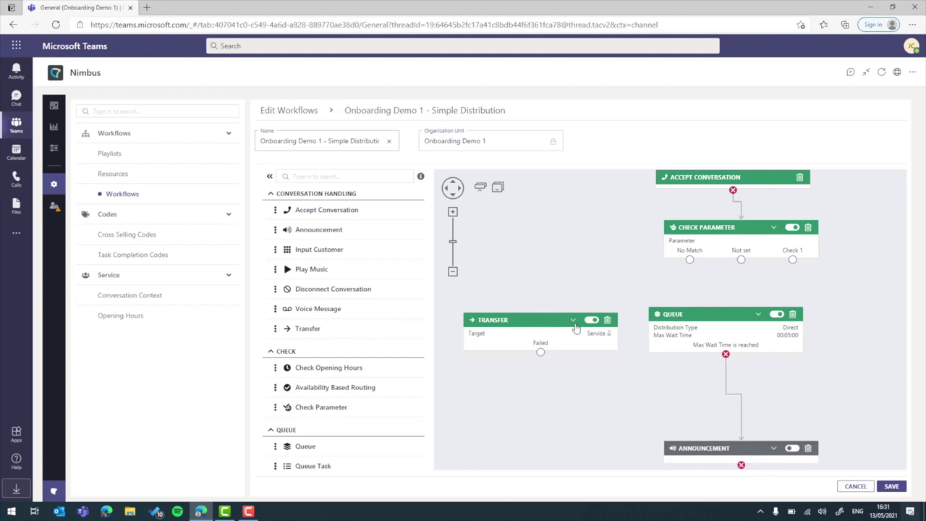
- Expand the Check Parameter activity's settings
left_click_drag(582, 298, 518, 324)
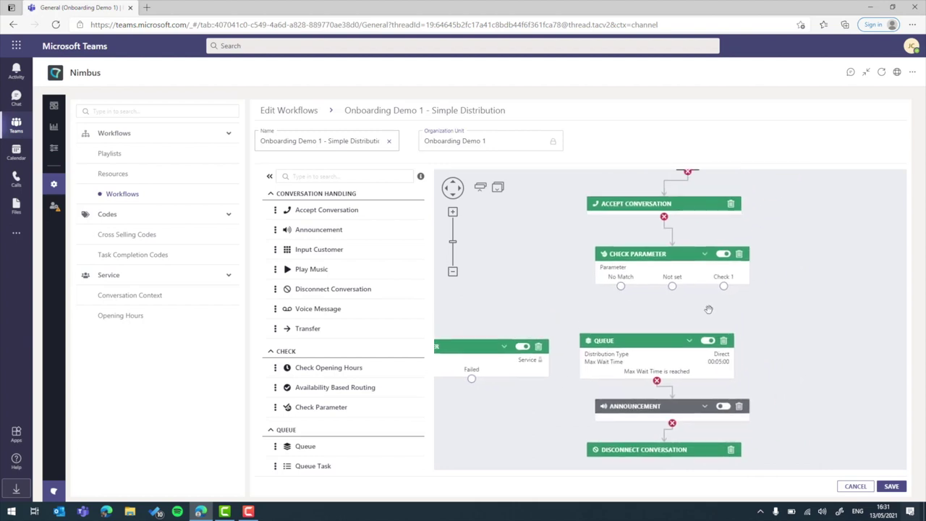
left_click_drag(708, 310, 662, 310)
left_click(662, 255)
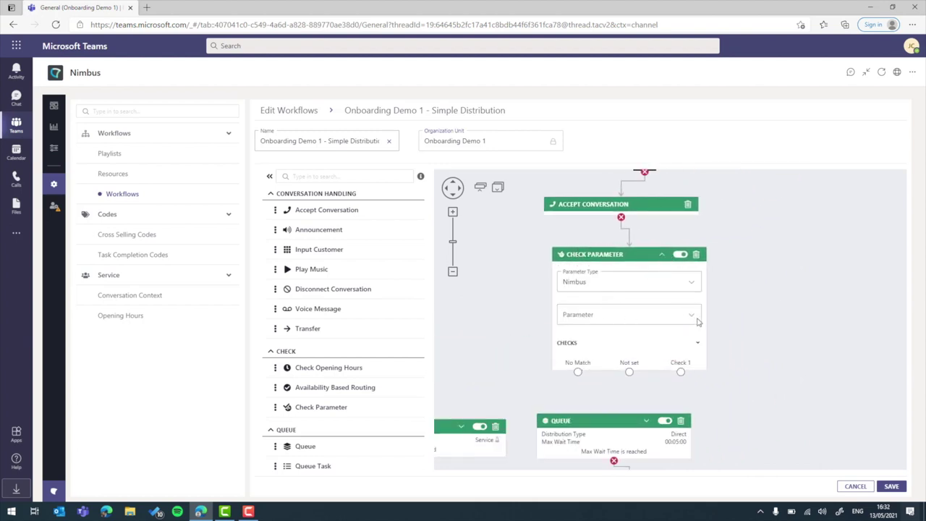
left_click_drag(716, 316, 700, 300)
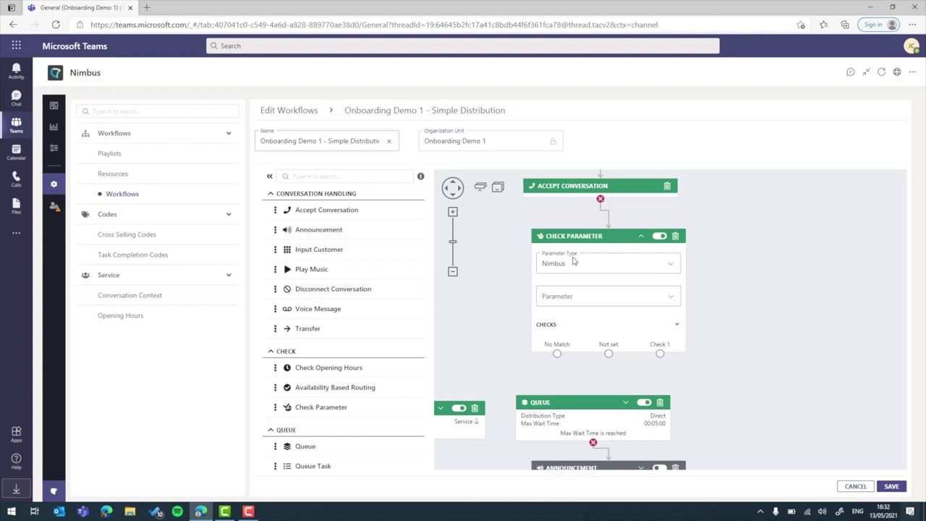
- Examine the custom types offered under the Custom parameter type, and set the parameter type back to Nimbus
left_click(669, 272)
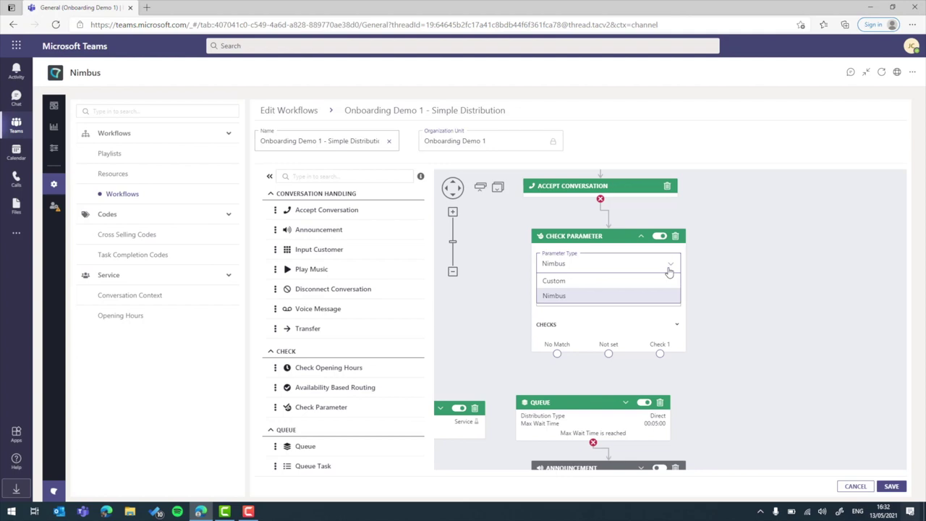
left_click(626, 282)
left_click(667, 298)
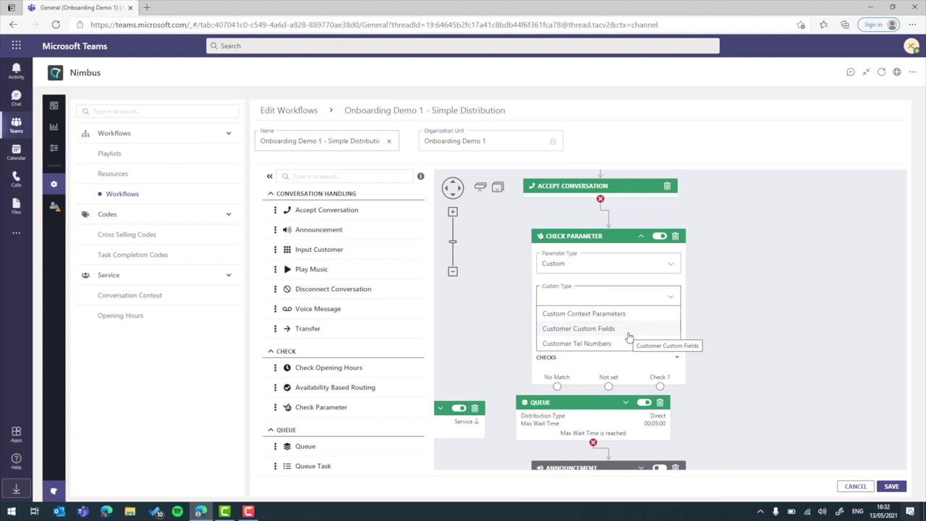
left_click(672, 297)
left_click(672, 269)
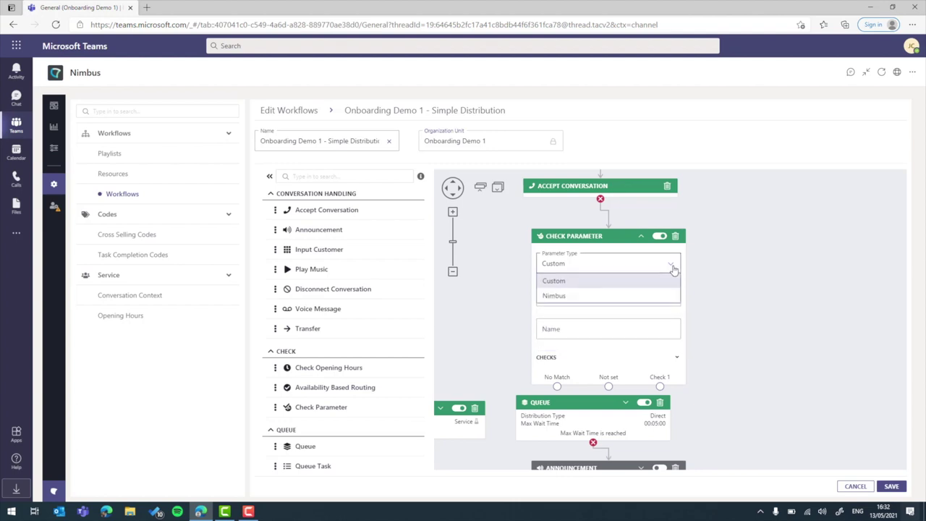
left_click(595, 295)
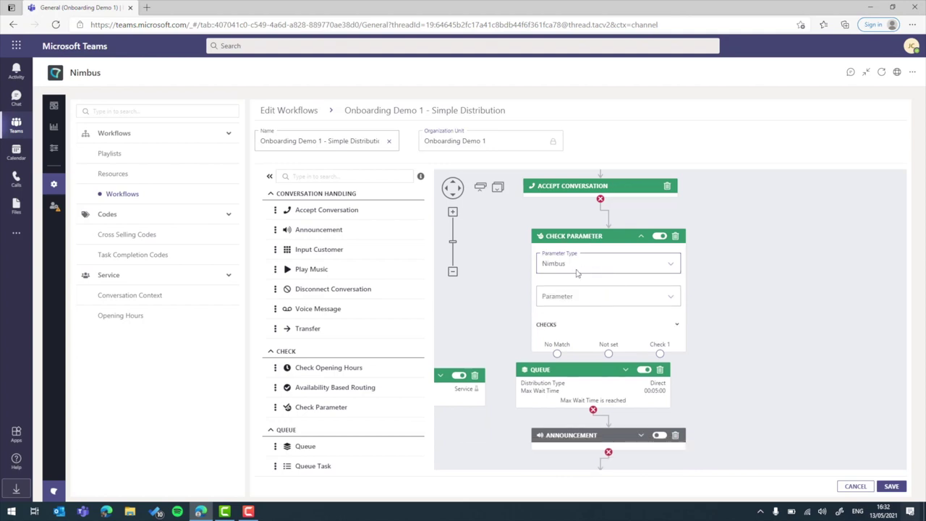
- Review the available Nimbus parameters and set the activity's parameter to Caller + Tel Number
left_click(671, 300)
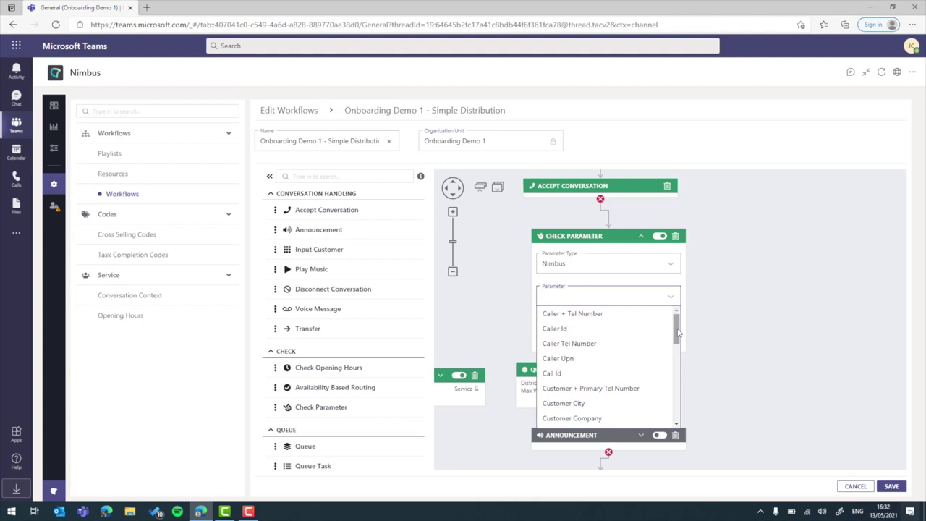
left_click_drag(678, 332, 678, 361)
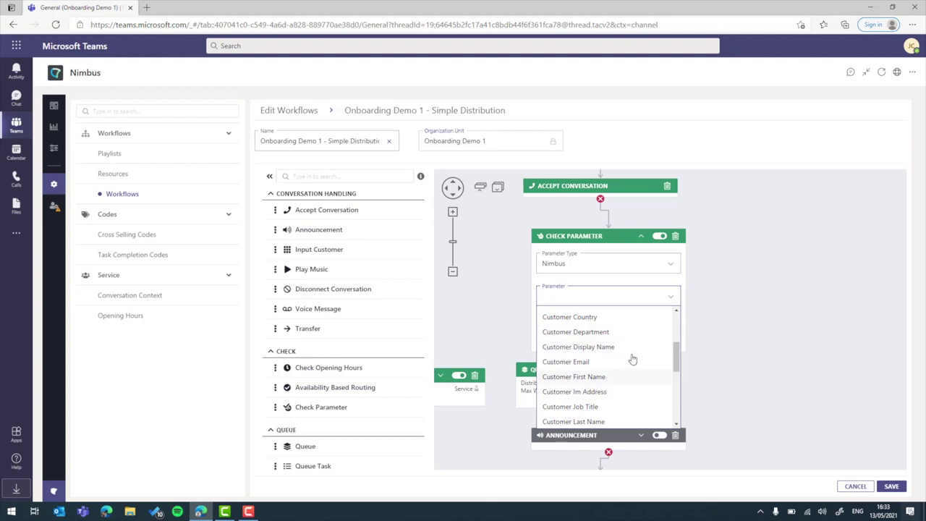
left_click_drag(678, 366, 678, 327)
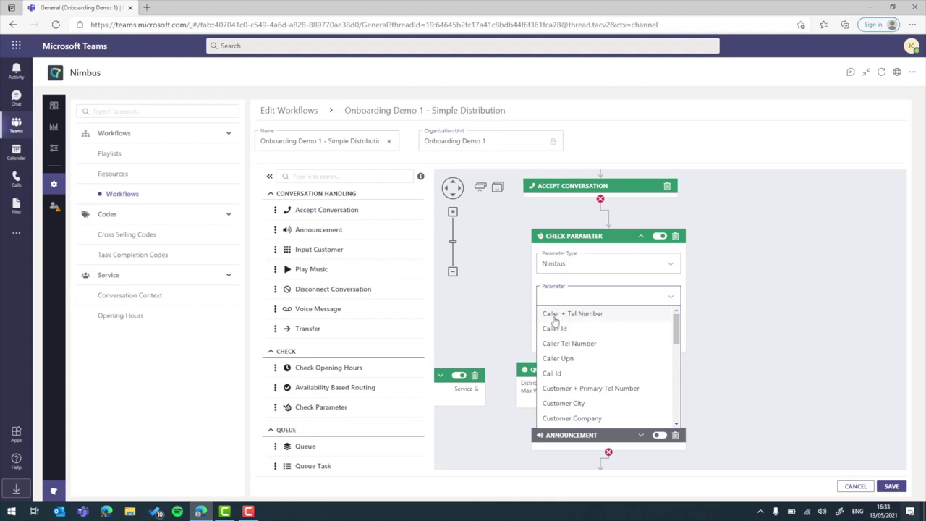
left_click(596, 316)
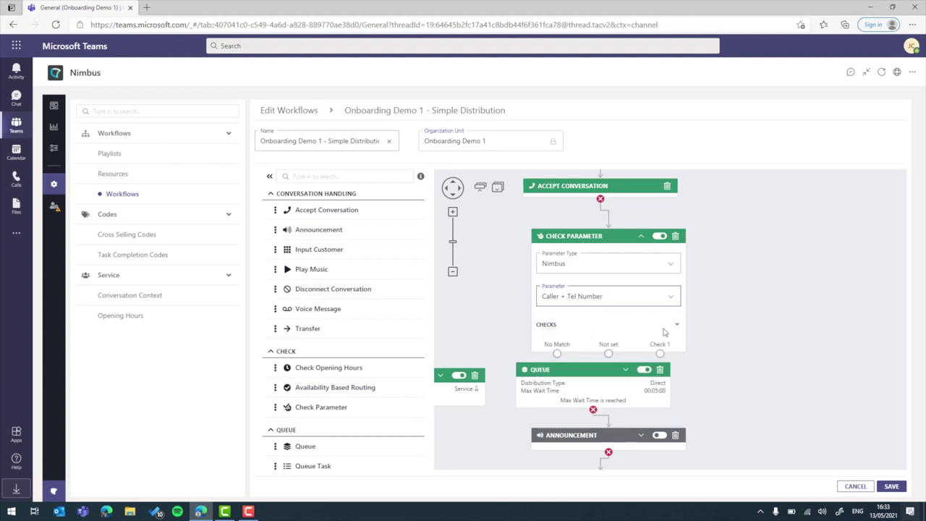
- Name the first check DE Callers and set its regex to \+49
left_click(677, 327)
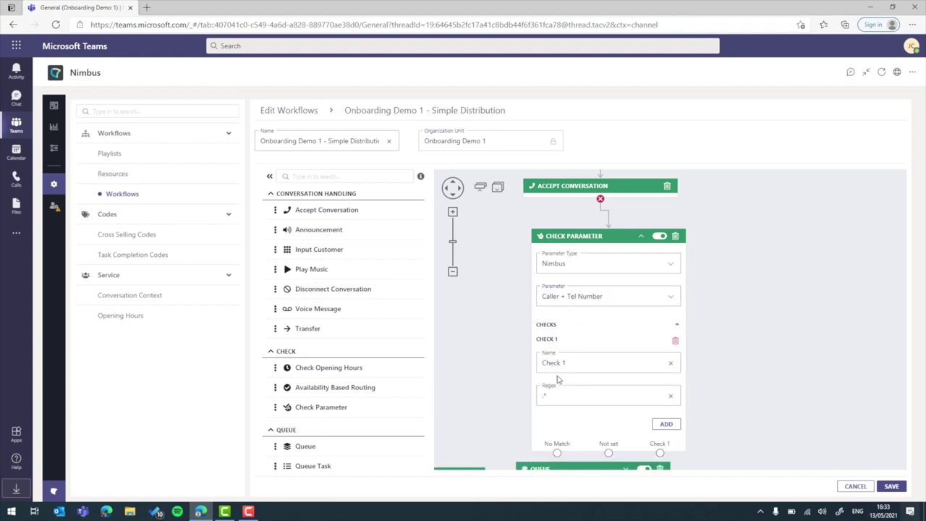
left_click_drag(577, 364, 562, 364)
key("ctrl+a")
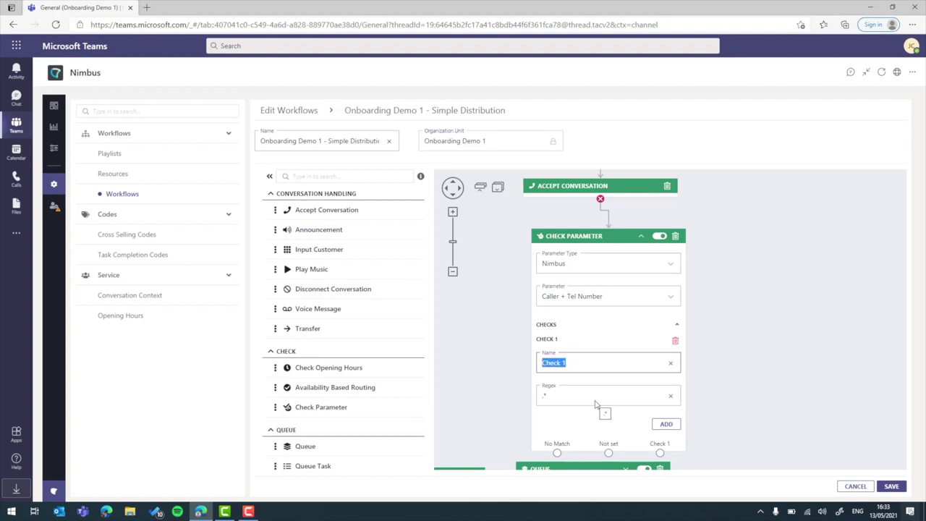
type("DE Callers")
left_click(583, 398)
left_click_drag(585, 398, 527, 399)
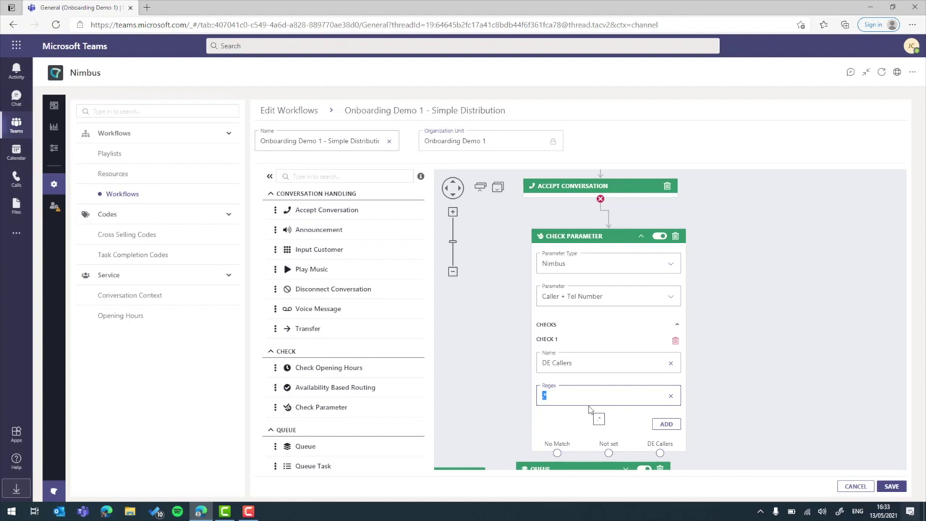
type("\\+49")
- Add a second check to the Check Parameter activity and delete it again
left_click_drag(702, 407, 709, 341)
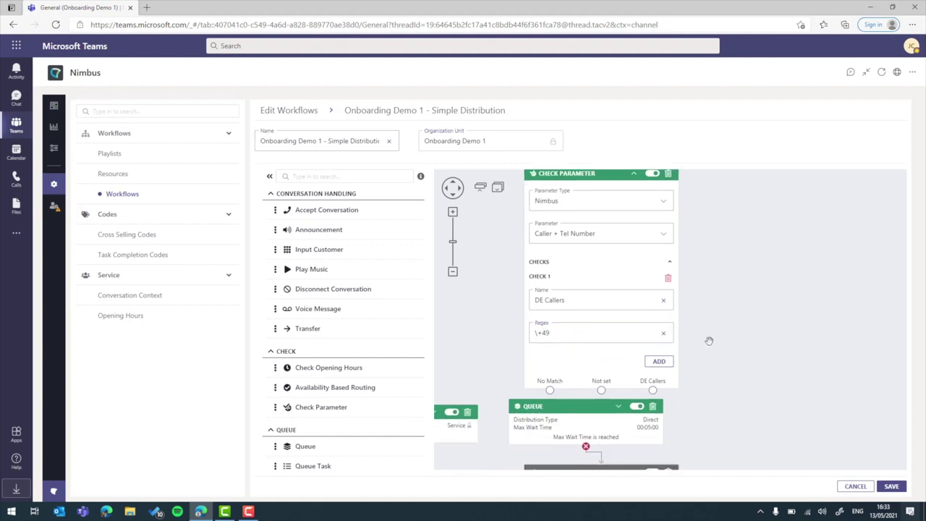
left_click(659, 361)
left_click_drag(715, 387, 709, 337)
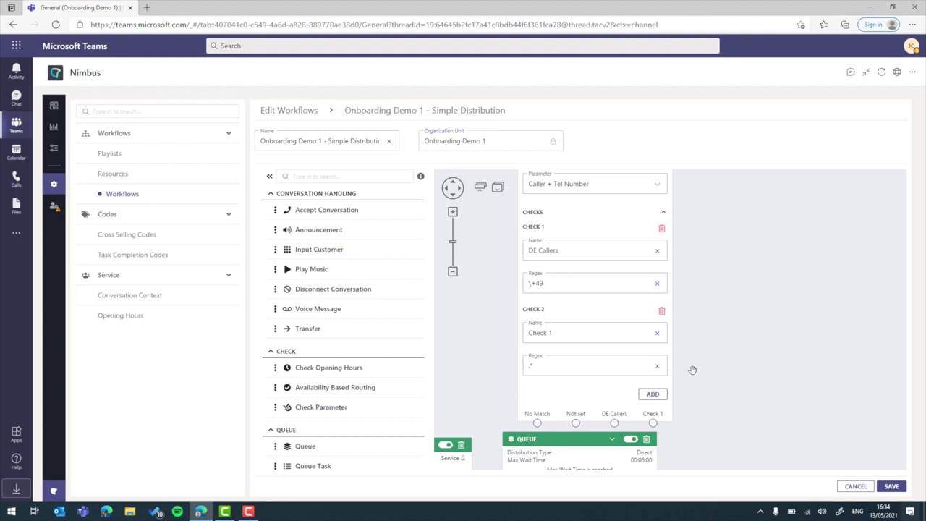
left_click(661, 312)
- Collapse the Check Parameter activity, move it up clear of the Queue, and connect its DE Callers output to the Queue
scroll(671, 283, "up", 2)
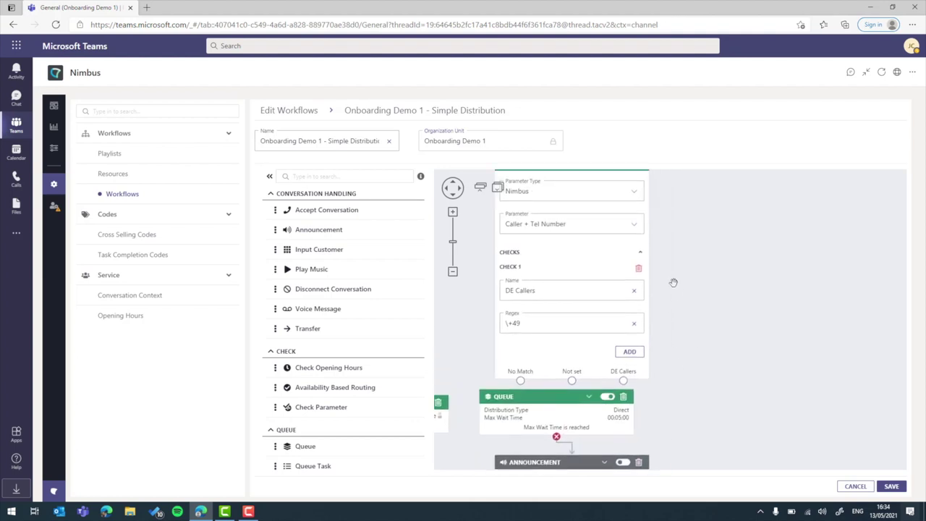
left_click(629, 219)
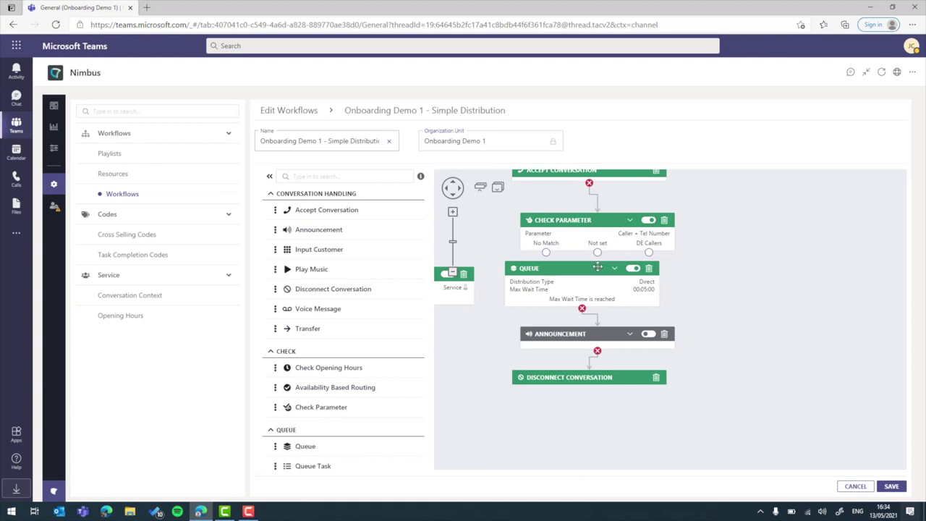
left_click_drag(590, 222, 575, 207)
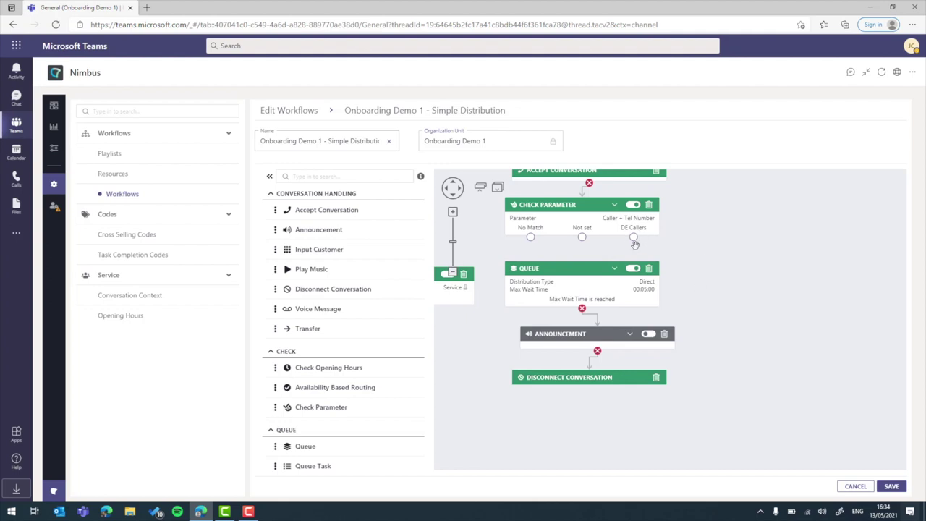
left_click_drag(698, 264, 678, 283)
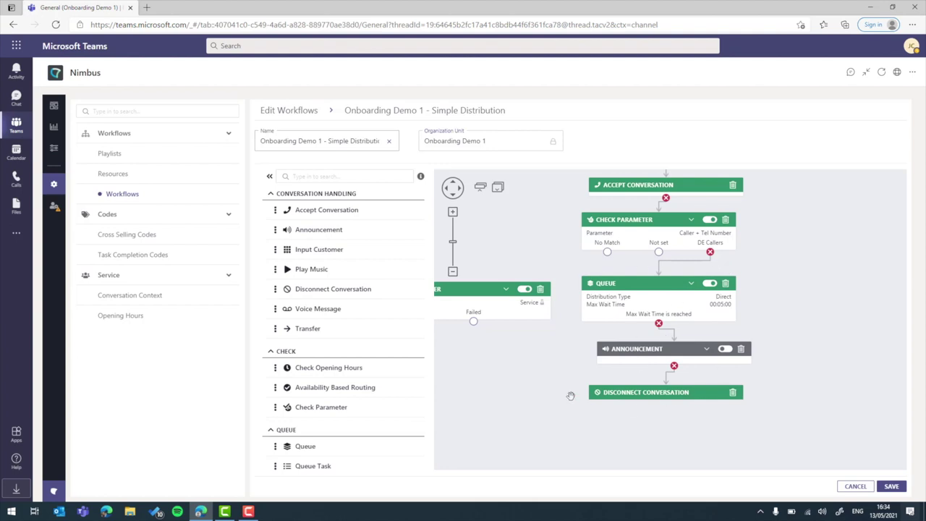
- Connect the Check Parameter's No Match output to the Transfer activity and save the workflow
left_click_drag(543, 393, 642, 407)
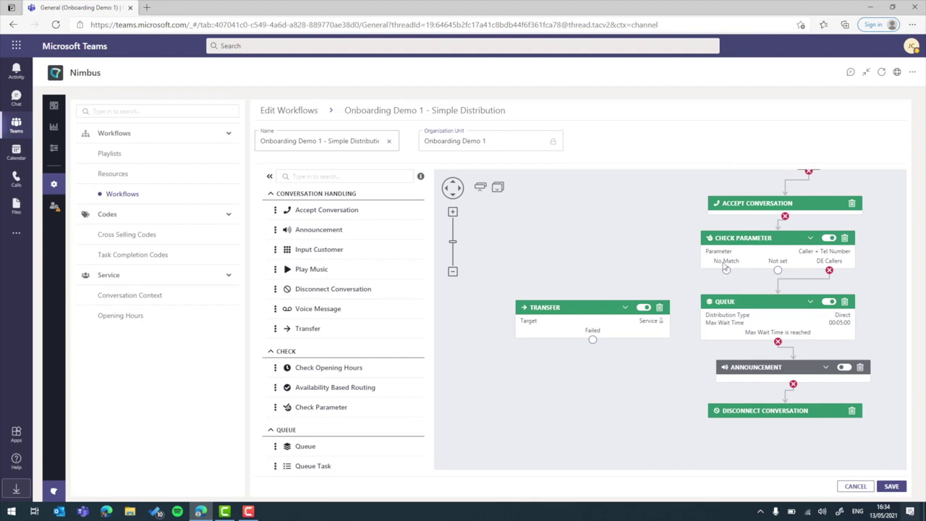
left_click_drag(727, 270, 590, 307)
left_click(892, 491)
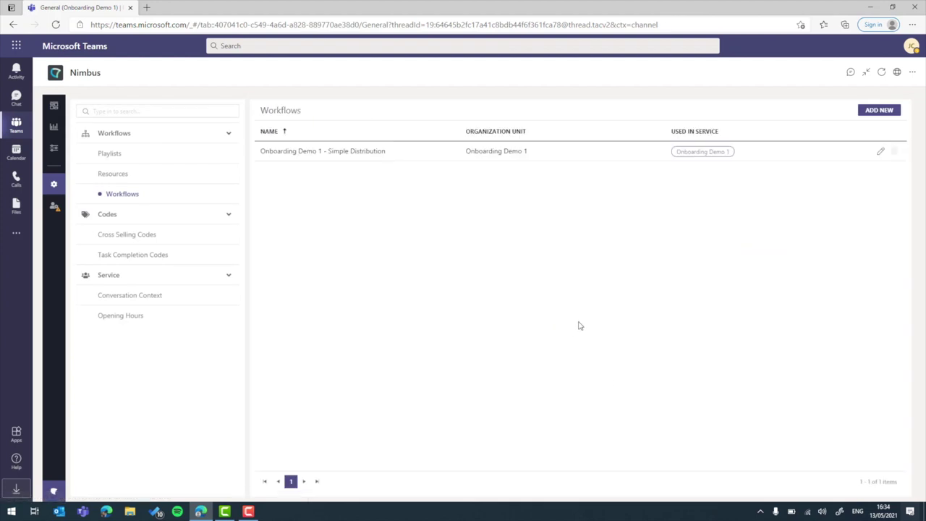